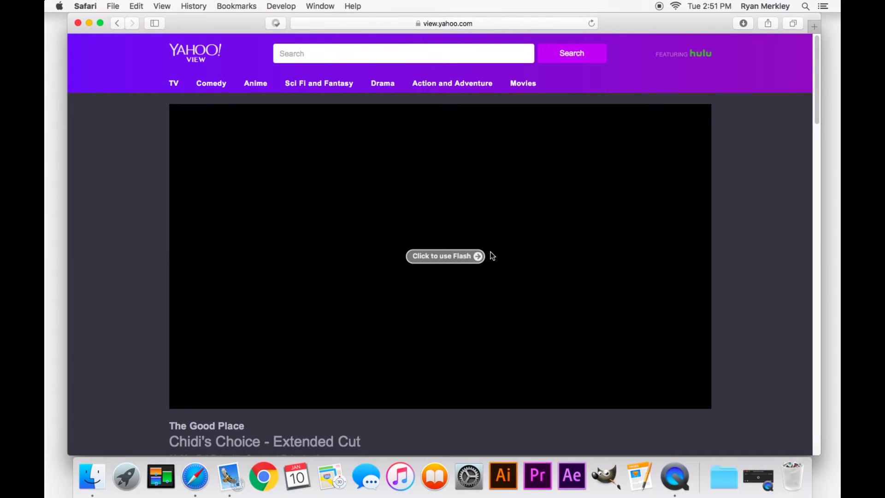
Step: Try 'Click to use Flash' on the Yahoo View episode, then open the Safari menu
click(478, 261)
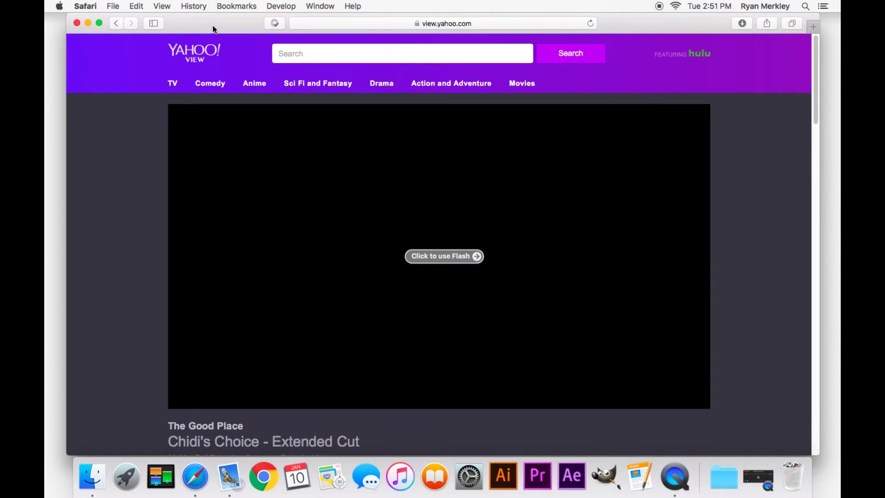
click(85, 5)
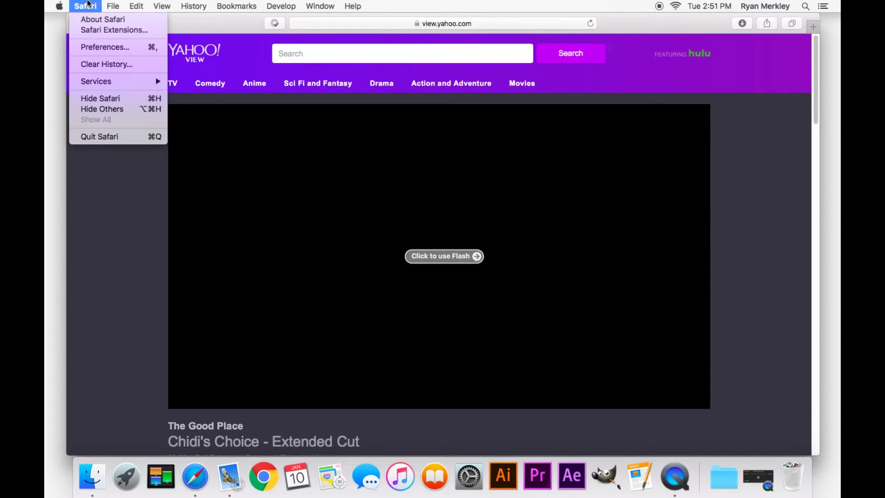
Step: In Safari's Security plug-in settings, set Adobe Flash Player to On for view.yahoo.com
click(104, 53)
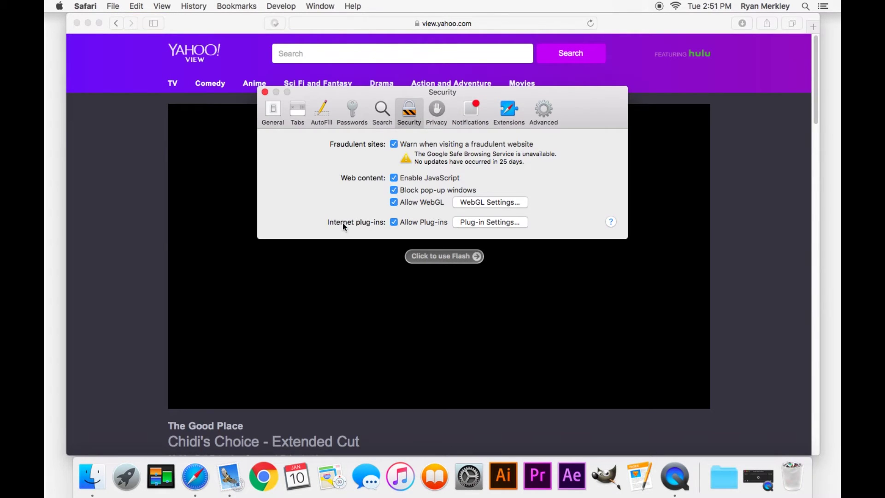
click(498, 221)
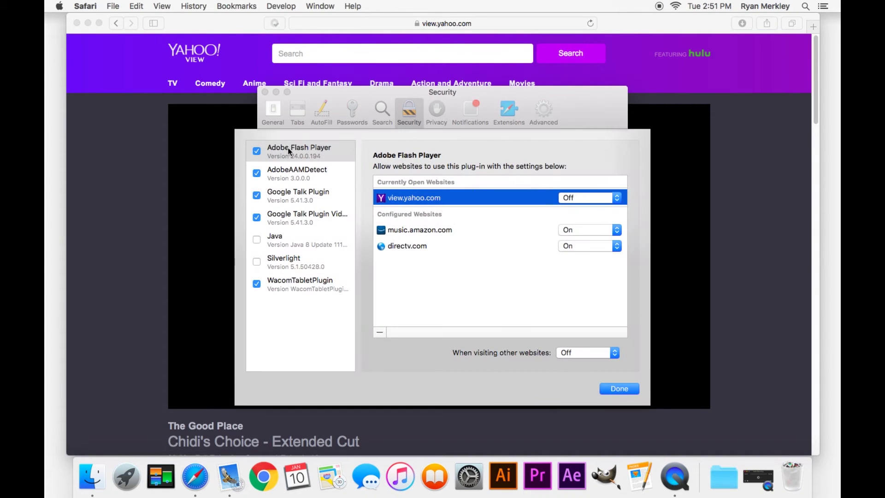
click(287, 149)
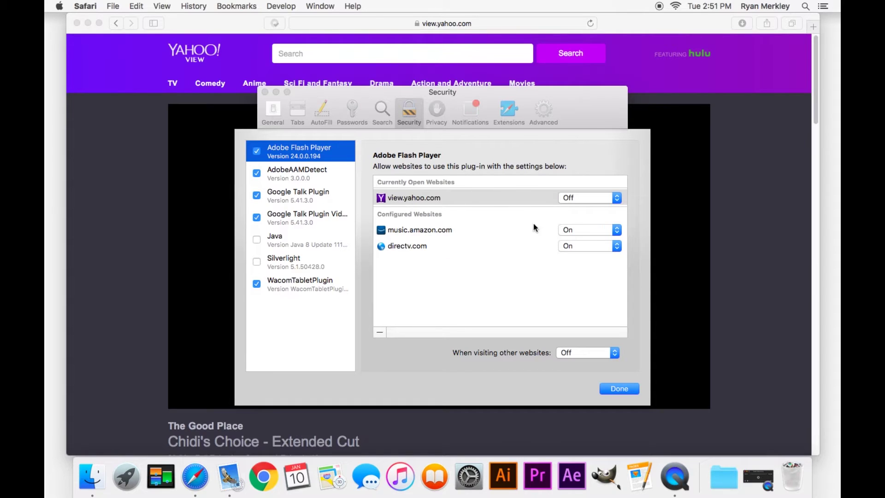
click(615, 197)
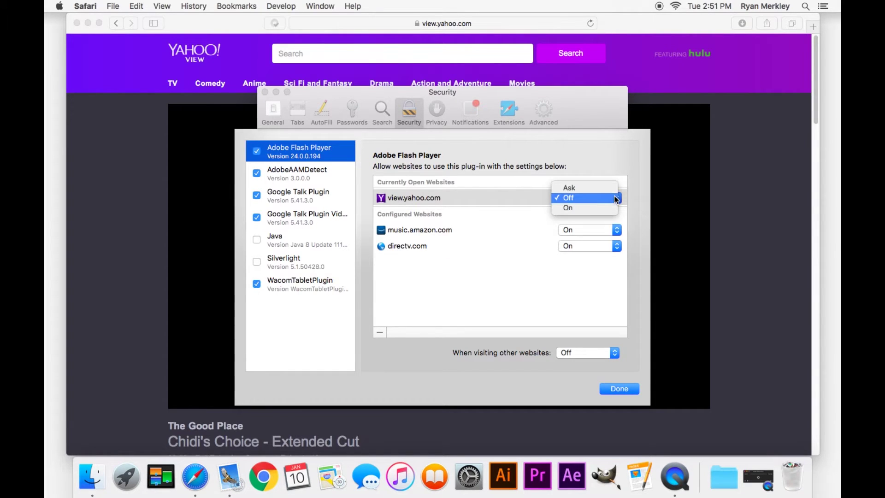
click(587, 207)
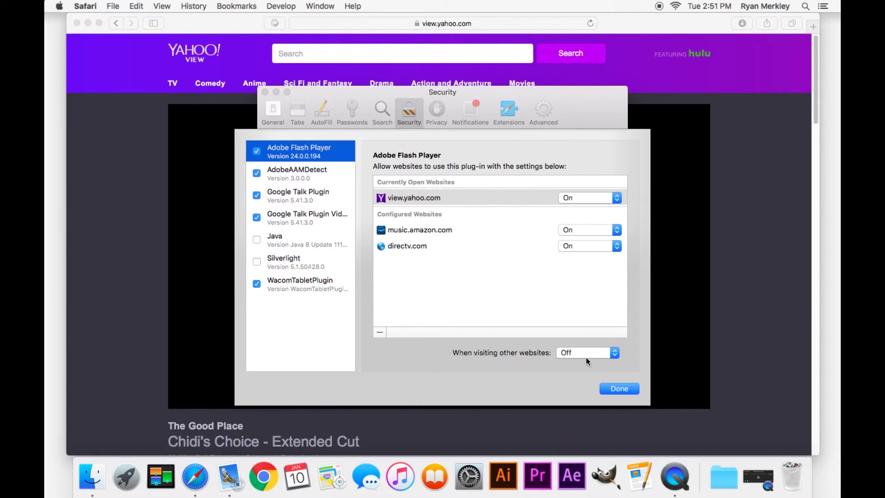
Step: Keep Flash Off for other websites, close Preferences, and pause the now-playing episode
click(597, 353)
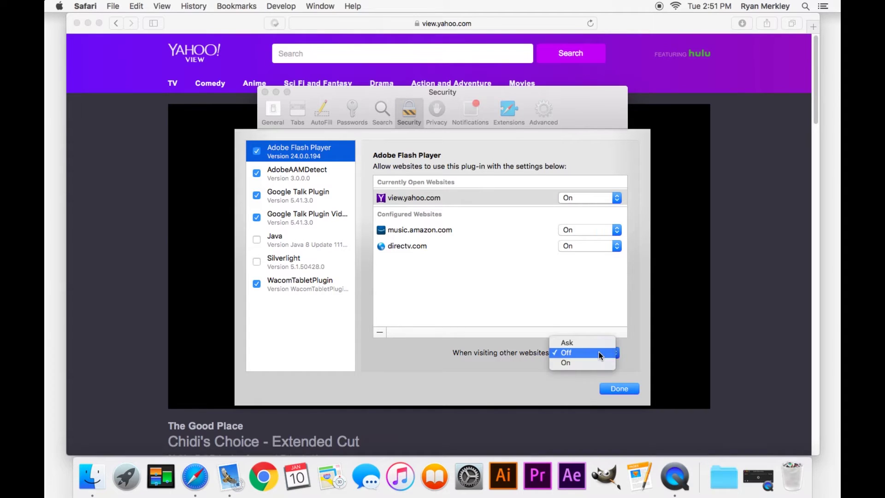
click(591, 352)
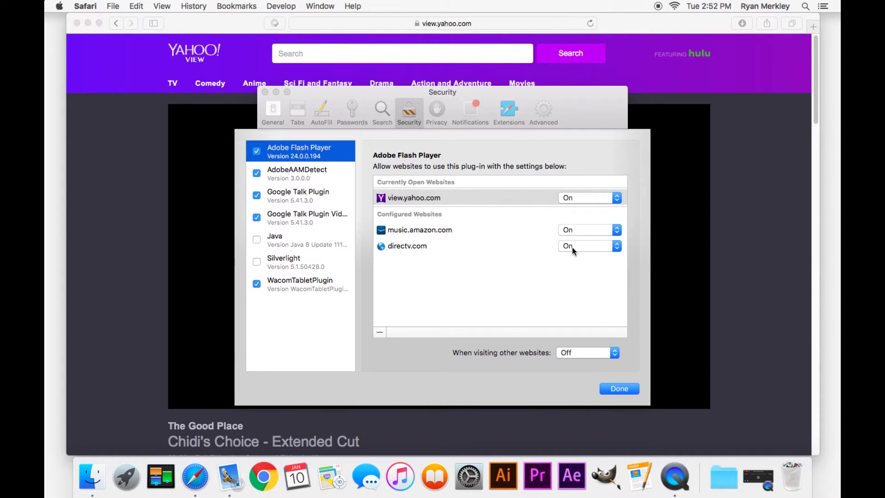
click(617, 389)
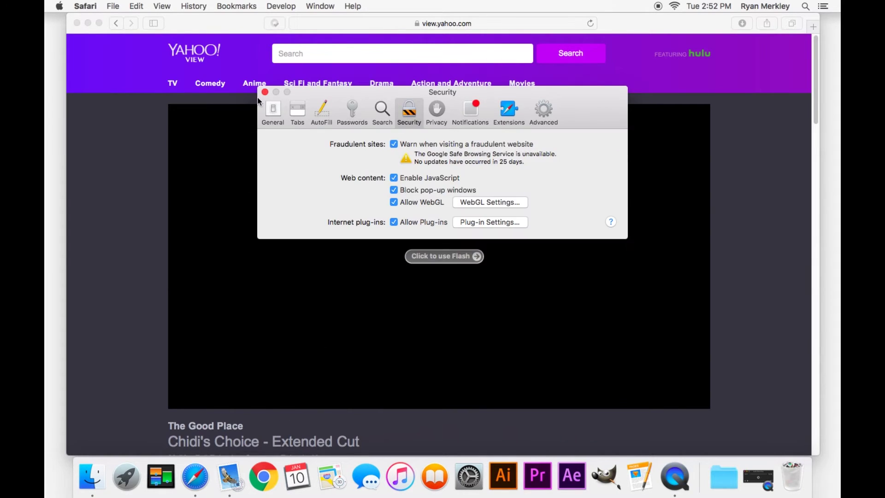
click(266, 92)
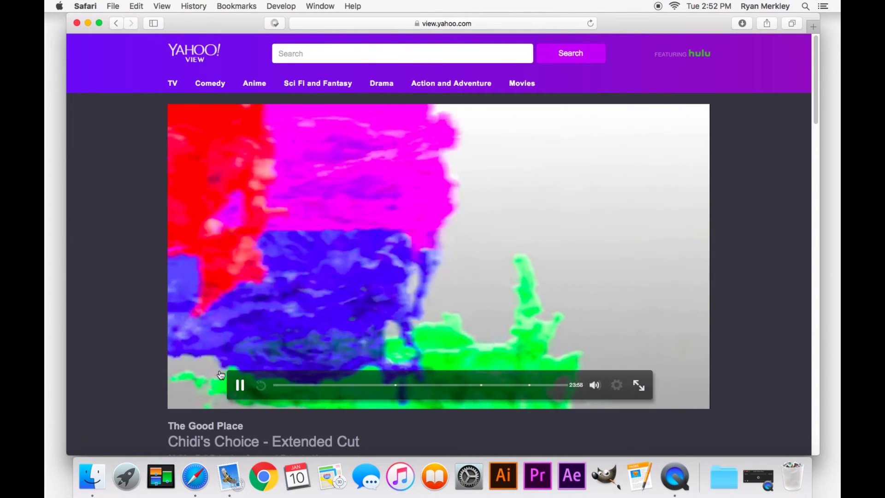
click(244, 388)
key(super+t)
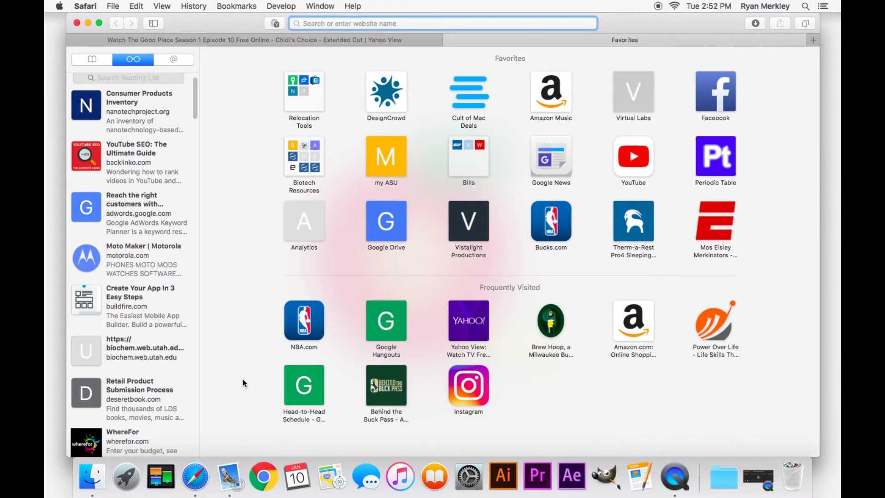
Step: Search Google for 'adobe flash player' and download the installer from Adobe's Flash Player Download page
text(adobe flas)
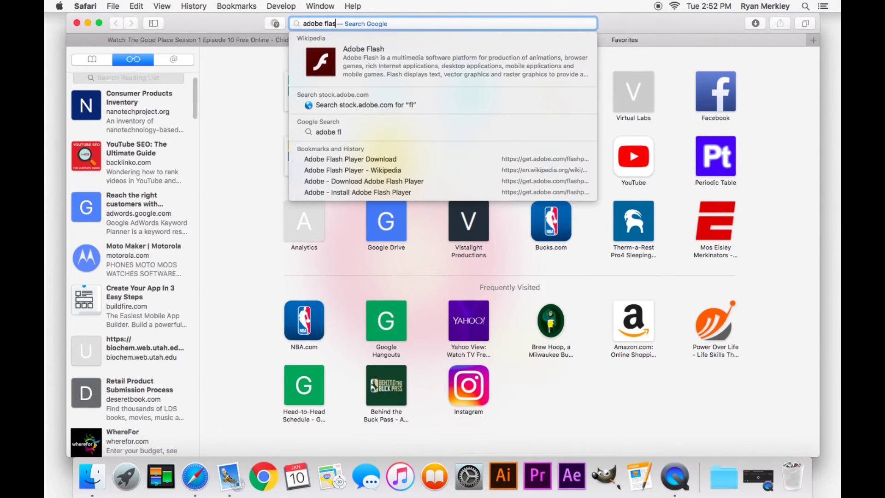
text(h player)
key(Escape)
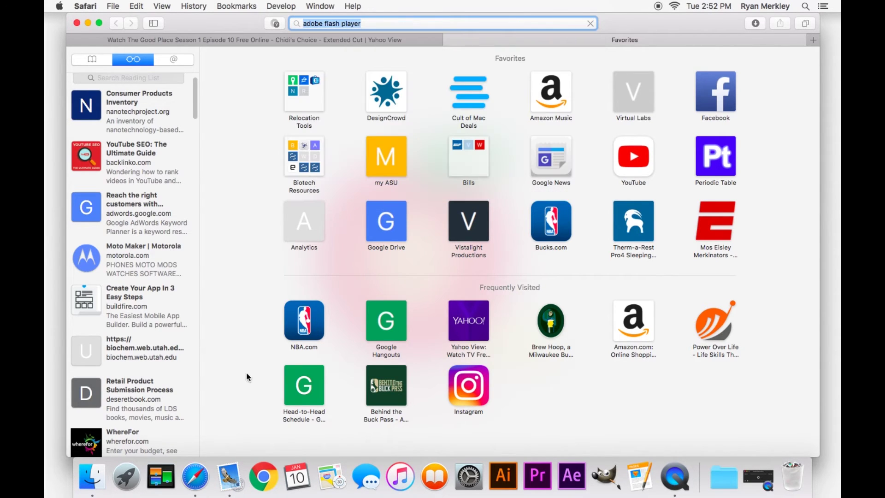
key(Return)
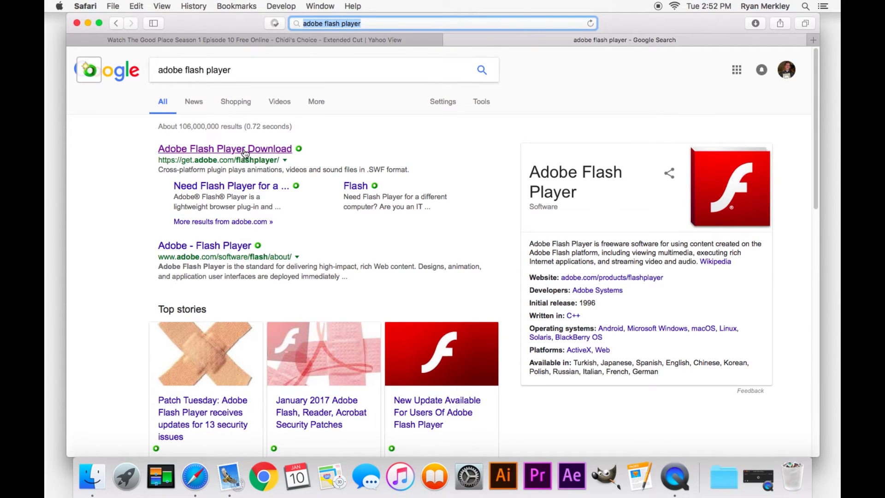
click(245, 152)
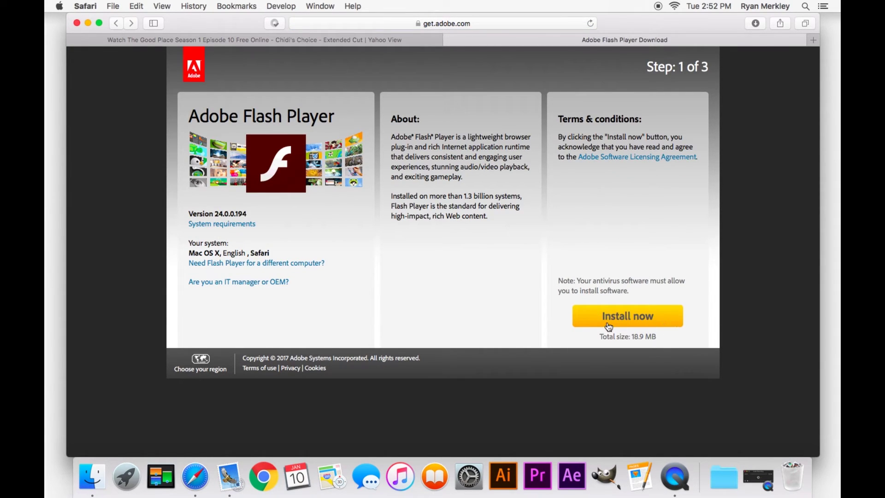
click(655, 327)
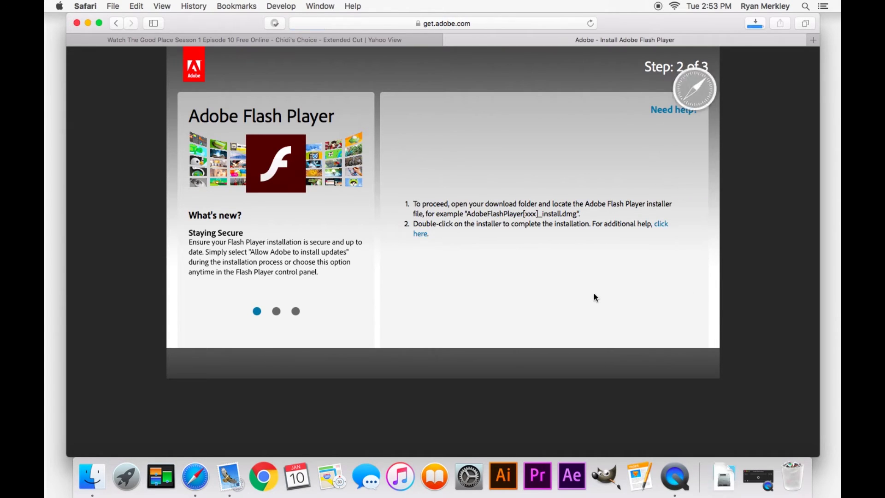
Step: Open AdobeFlashPlayer_24_ast_install.dmg from the Downloads folder in Finder
click(727, 489)
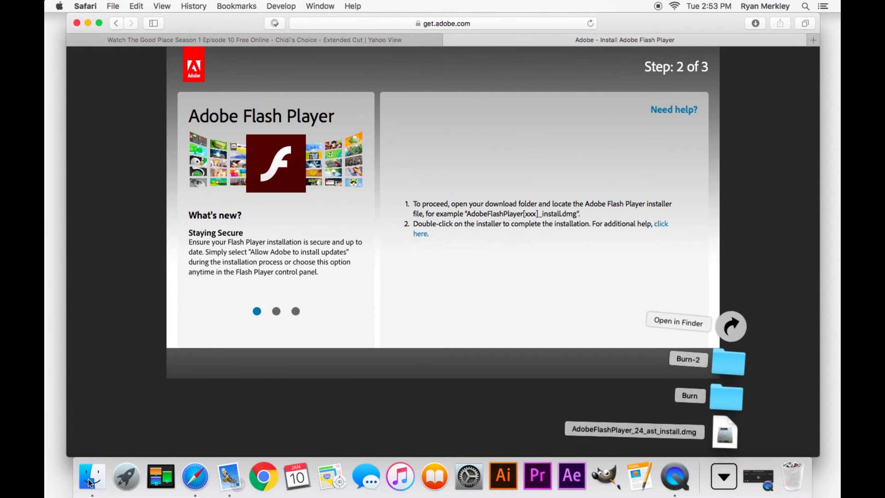
click(93, 483)
drag(475, 158, 310, 118)
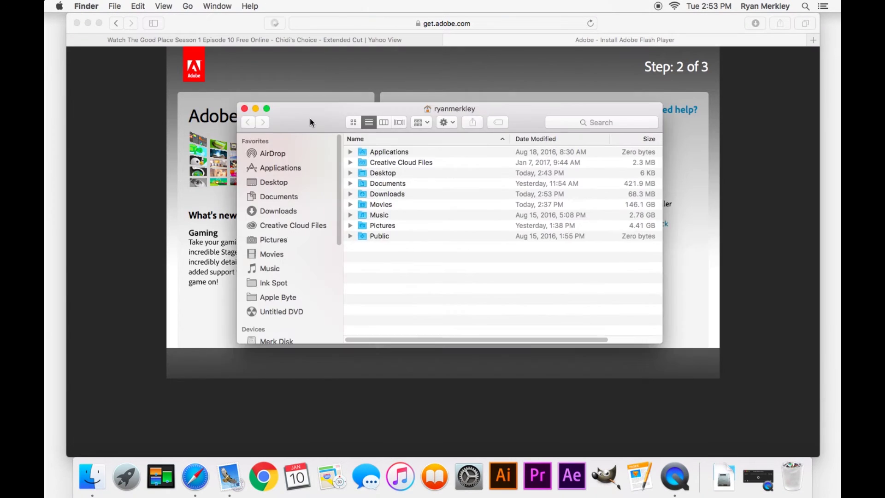
click(280, 211)
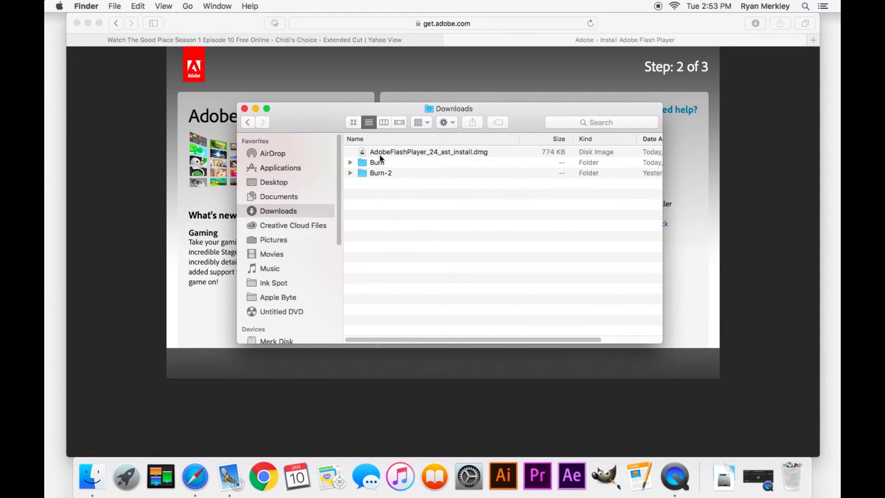
click(477, 155)
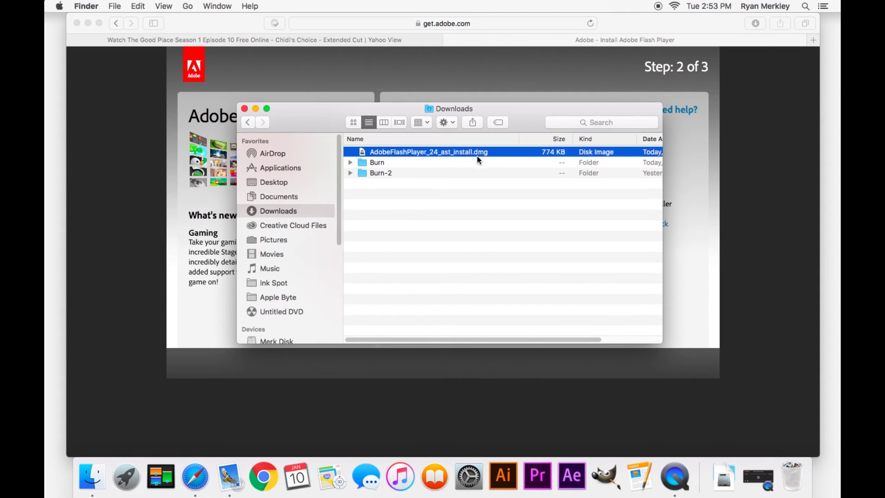
drag(519, 123, 527, 134)
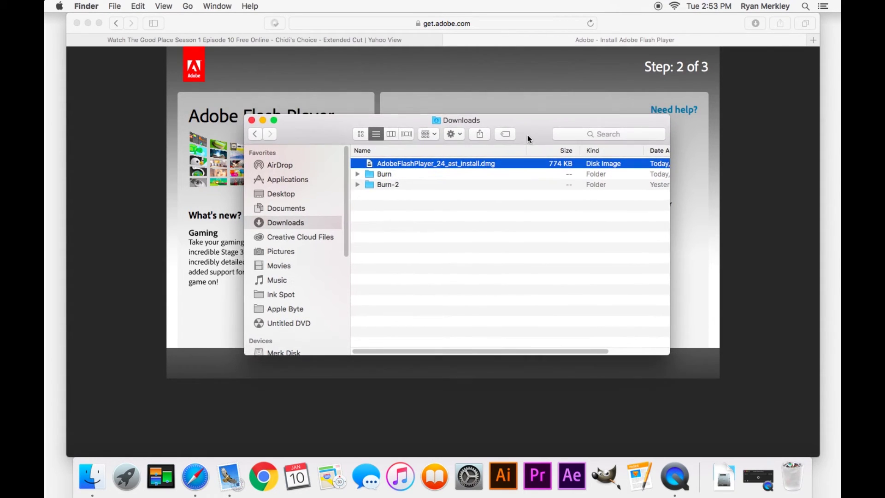
double_click(455, 168)
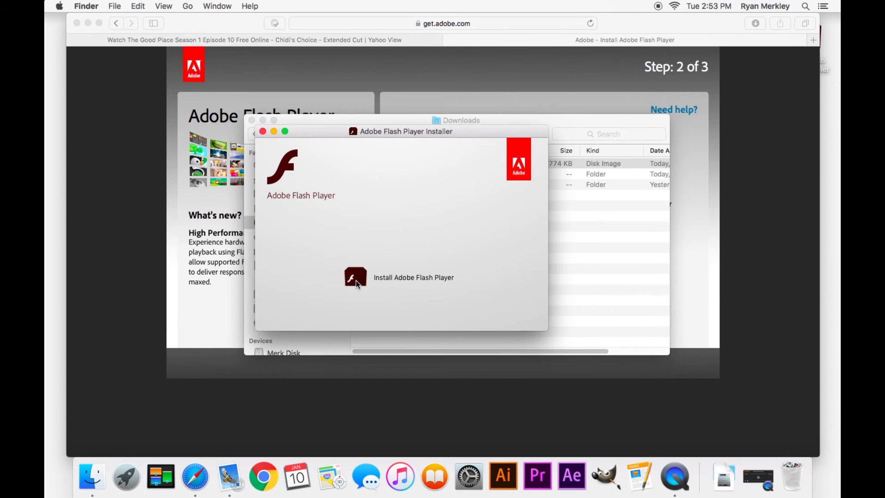
Step: Run Install Adobe Flash Player, allow it past the security warning, enter the admin password, and finish
double_click(356, 280)
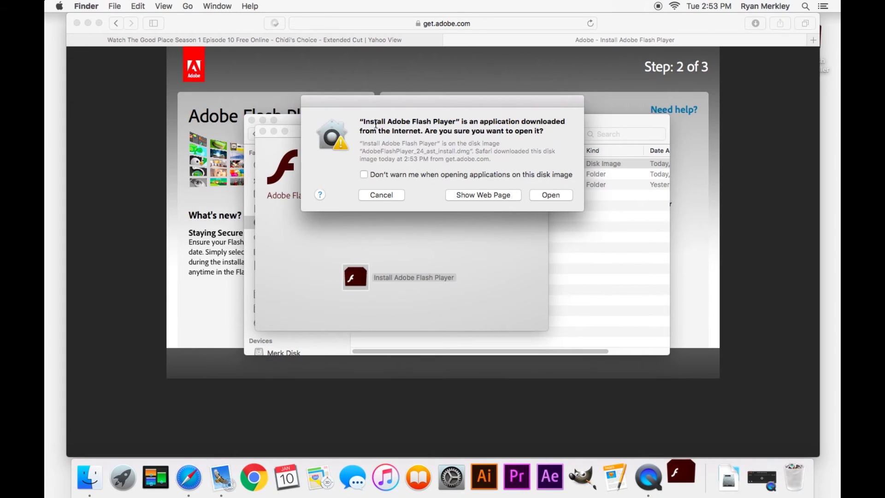
drag(363, 122, 549, 132)
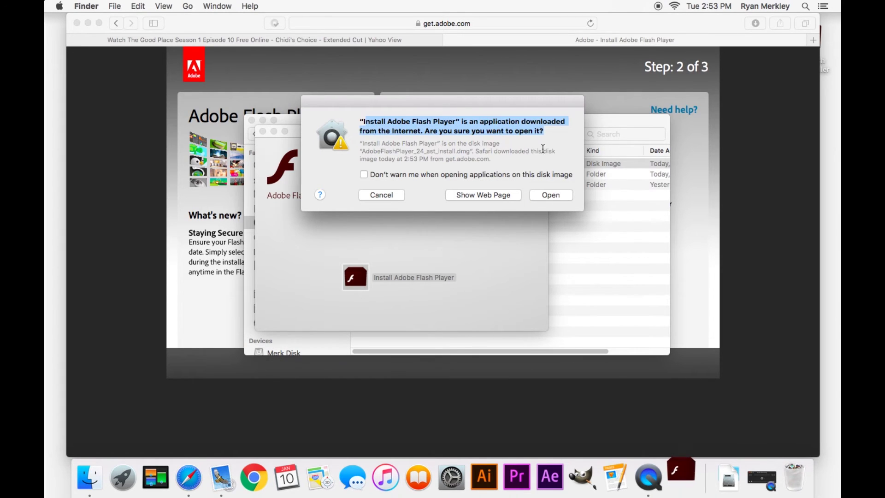
click(555, 195)
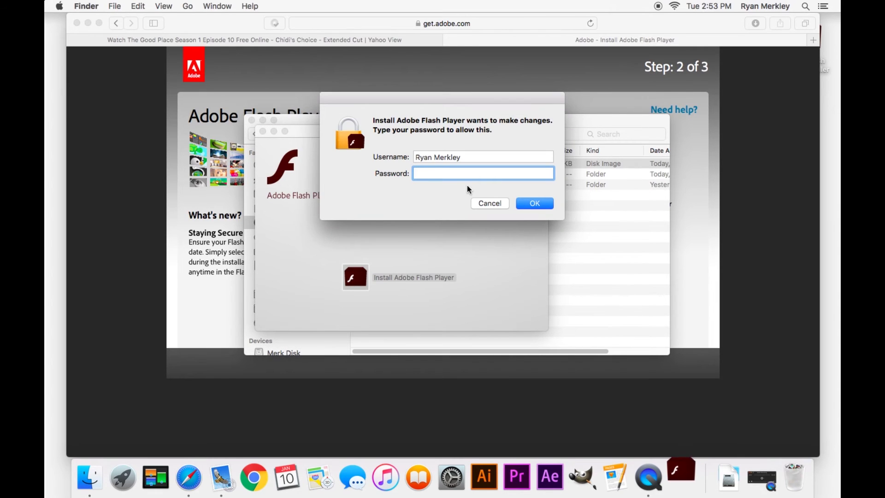
text(••••••••••••)
key(Return)
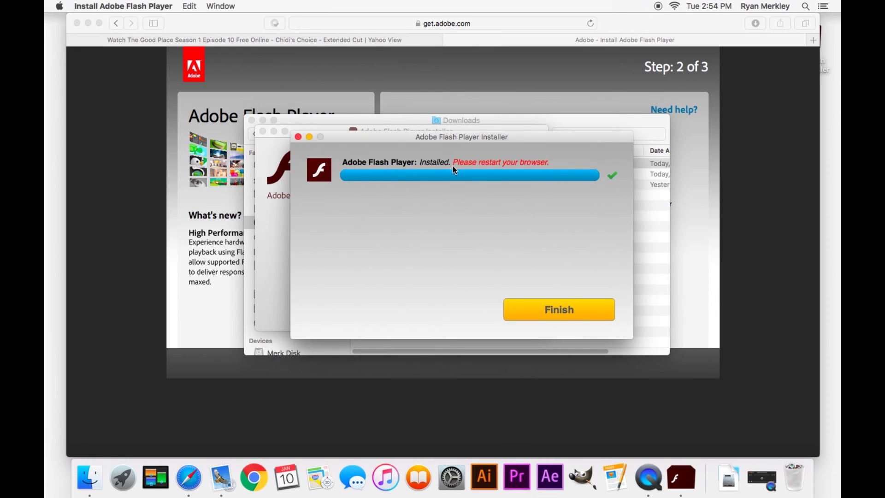
click(562, 312)
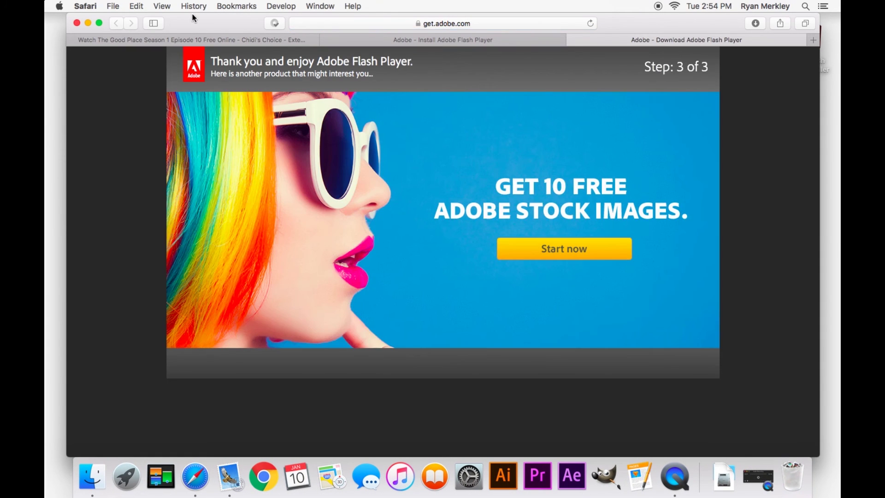
Step: Quit Safari, close the leftover installer and Downloads windows, and relaunch Safari
click(92, 6)
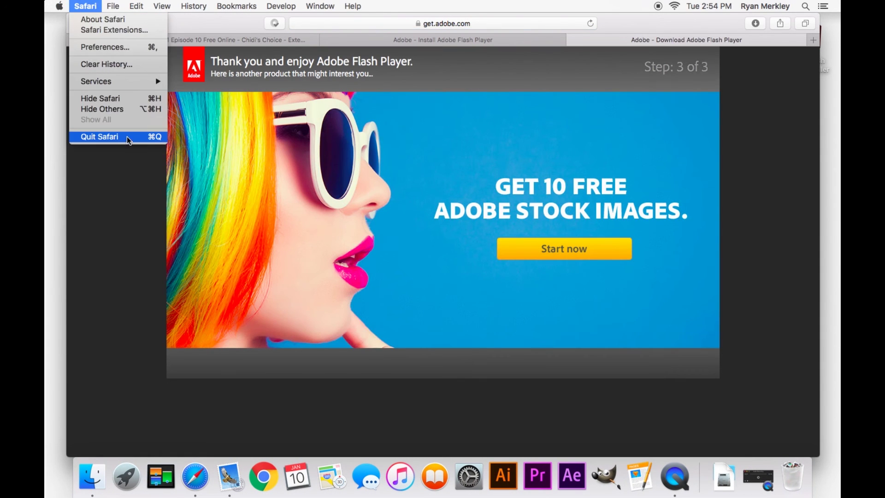
click(128, 138)
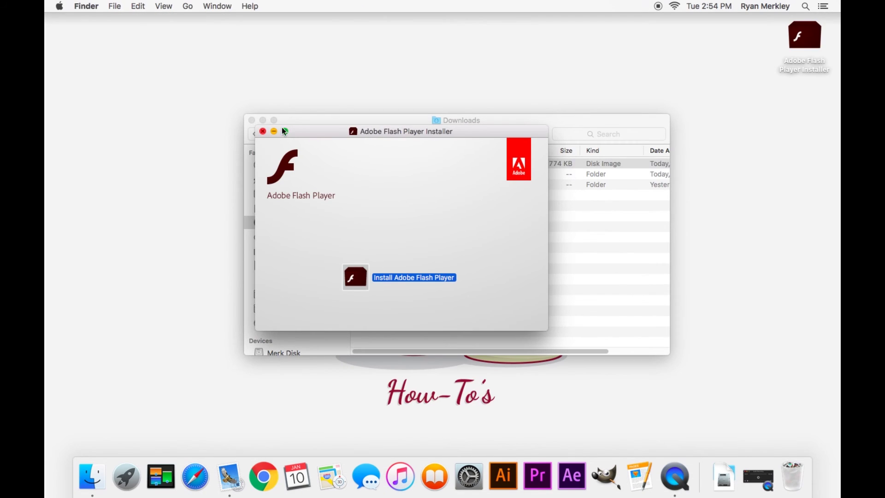
click(264, 131)
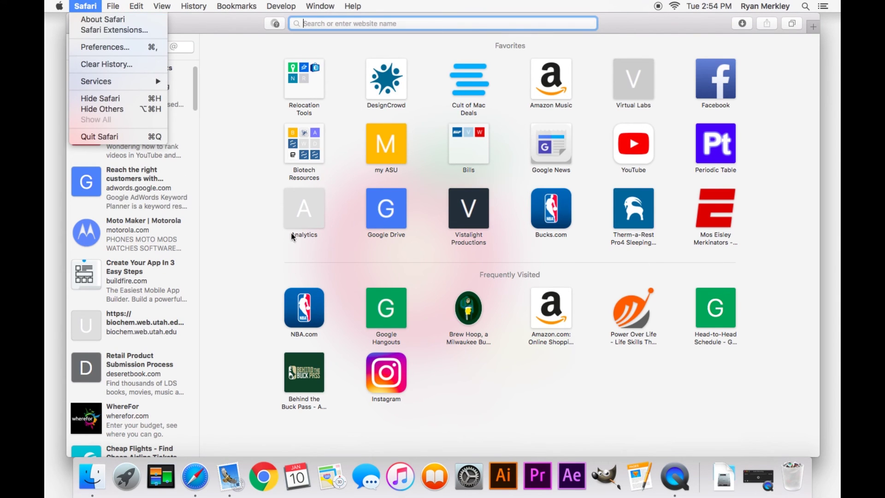
click(292, 237)
click(86, 5)
Step: Confirm in System Preferences' Flash Player pane that NPAPI and PPAPI 24.0.0.194 are installed, then return to Safari
mouse_move(59, 6)
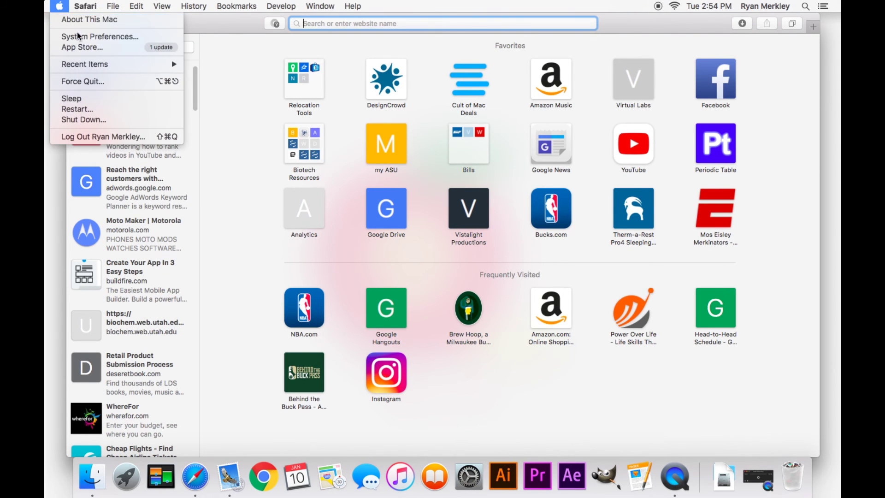
click(78, 38)
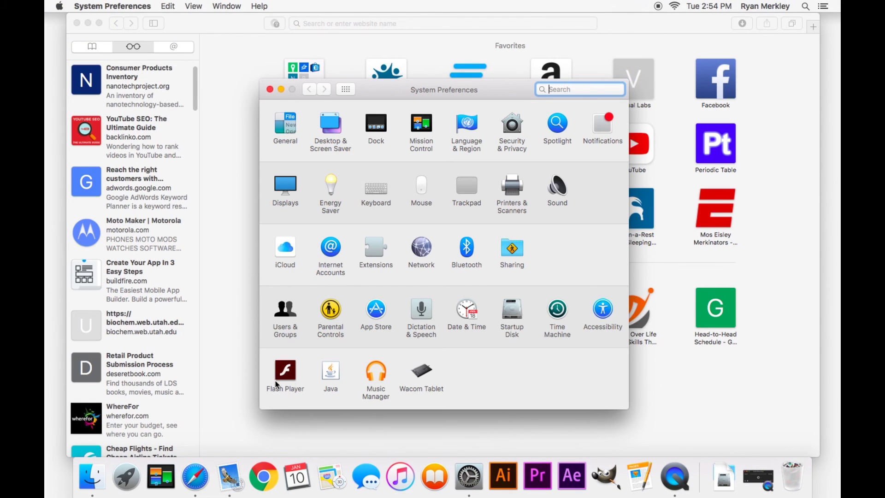
click(286, 371)
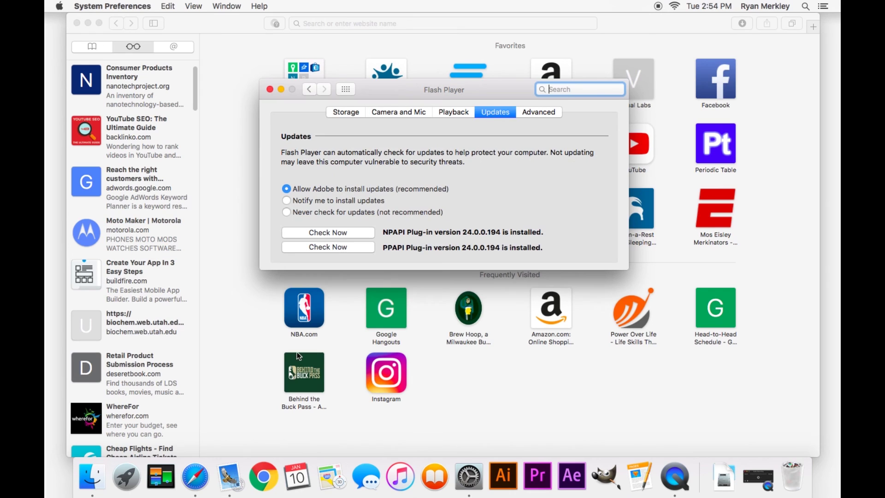
drag(402, 232, 537, 249)
click(359, 233)
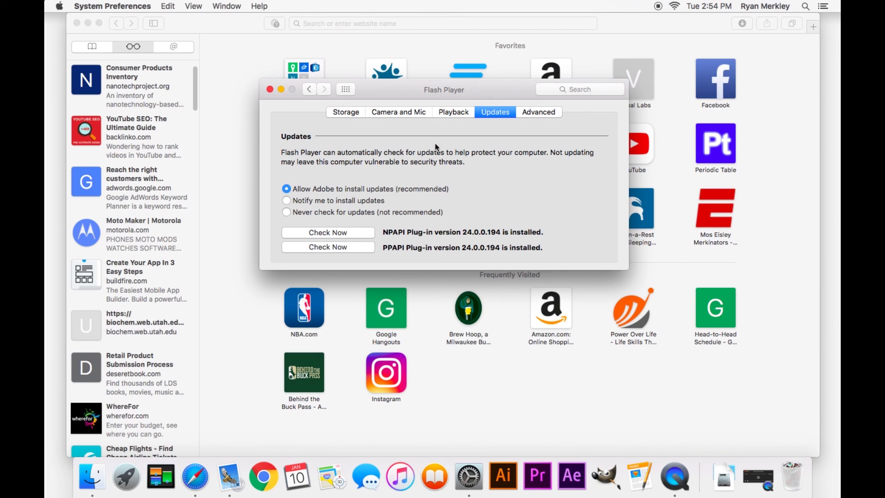
click(356, 116)
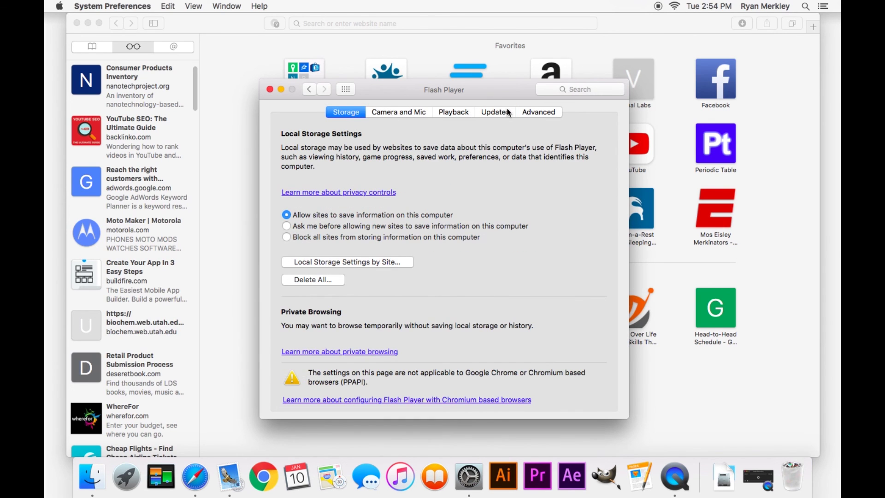
click(495, 113)
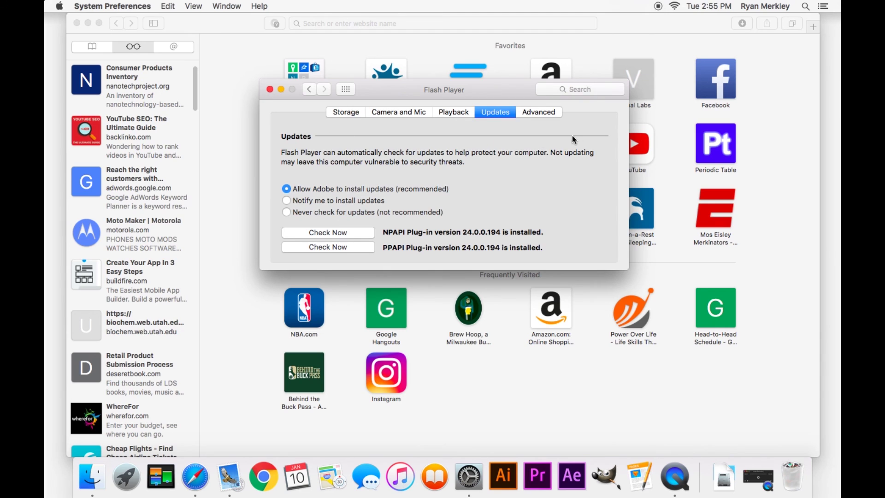
click(218, 28)
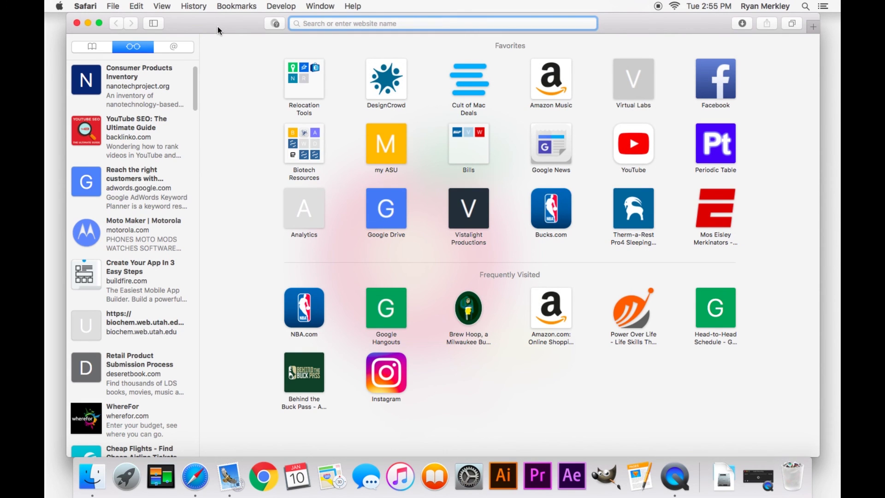